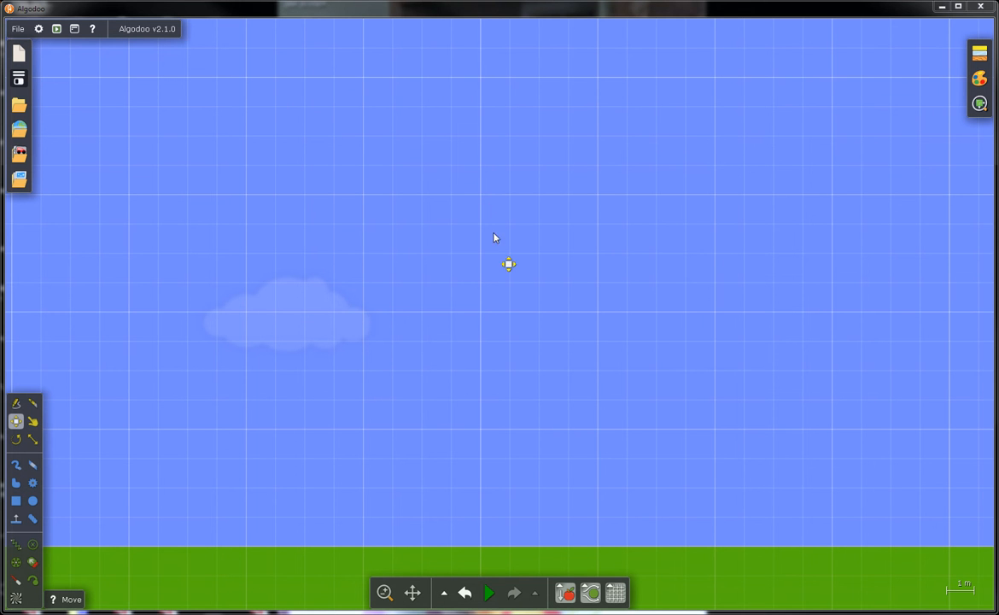
# Draw a horizontal beam about 24 m long with vertical bars about 8 m and 16 m tall at its left and right ends
pyautogui.moveTo(468, 227); pyautogui.dragTo(449, 391)
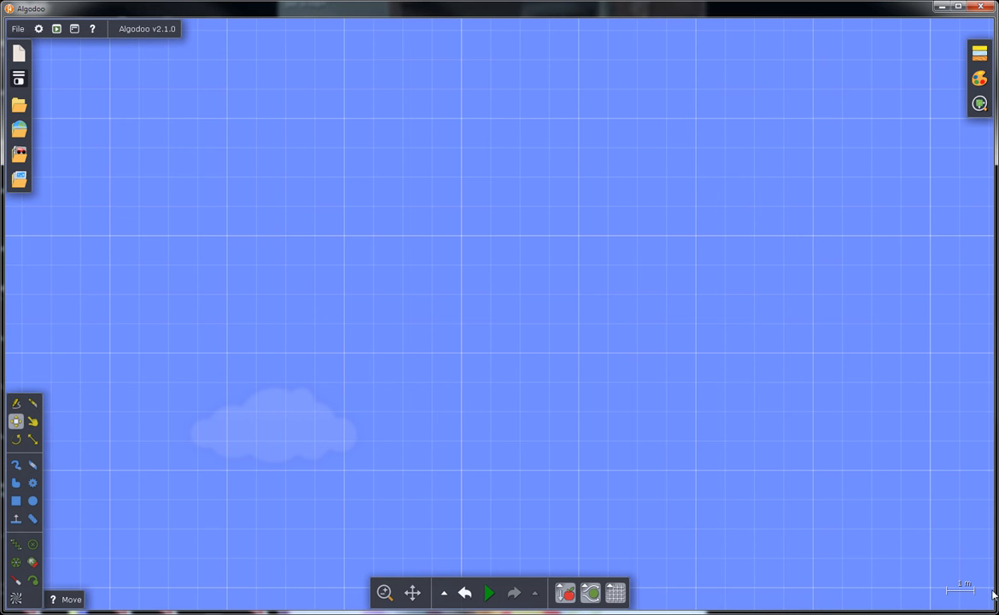
pyautogui.click(16, 504)
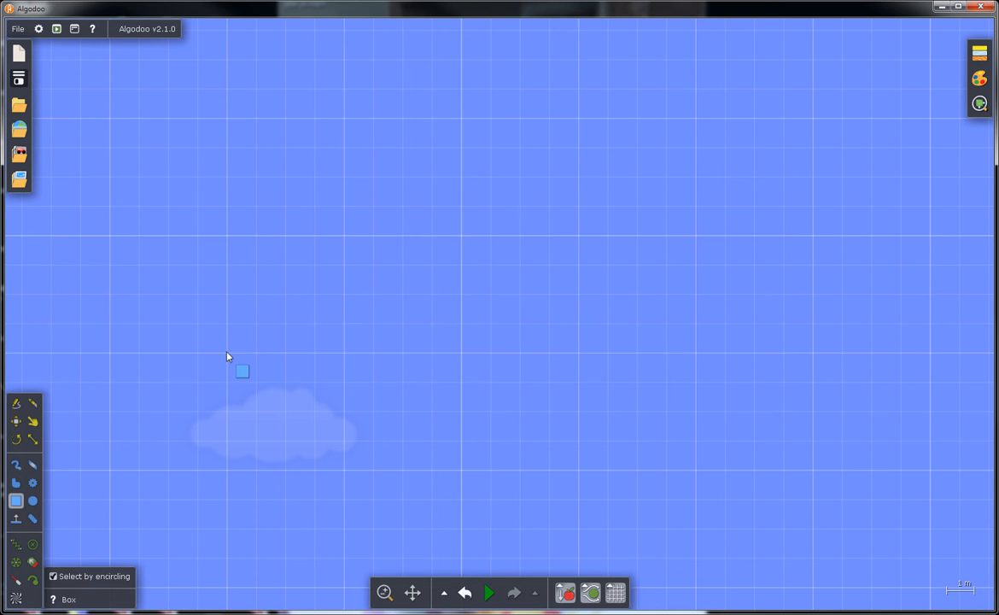
pyautogui.moveTo(227, 354); pyautogui.dragTo(929, 325)
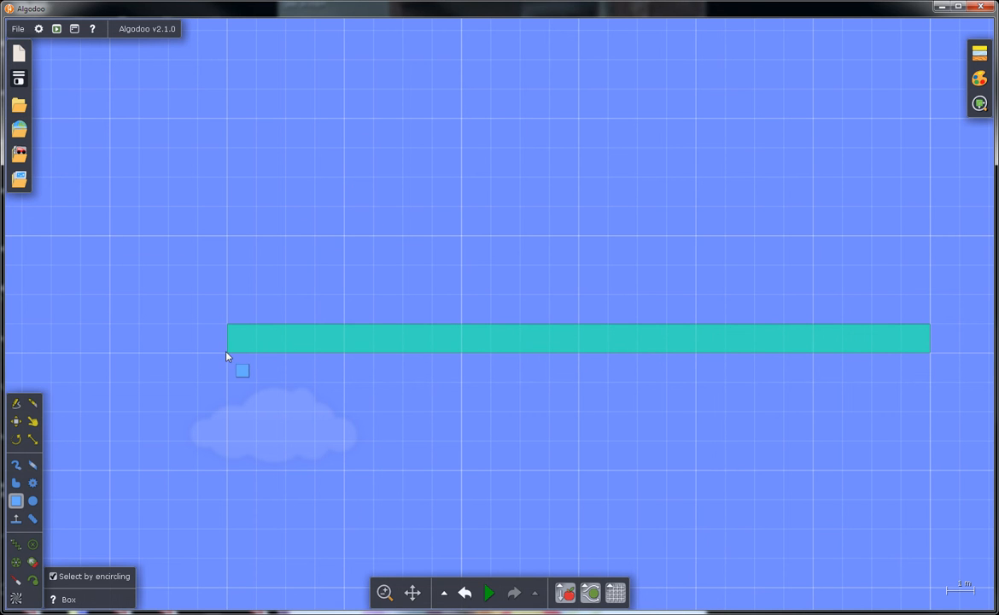
pyautogui.moveTo(227, 351); pyautogui.dragTo(246, 125)
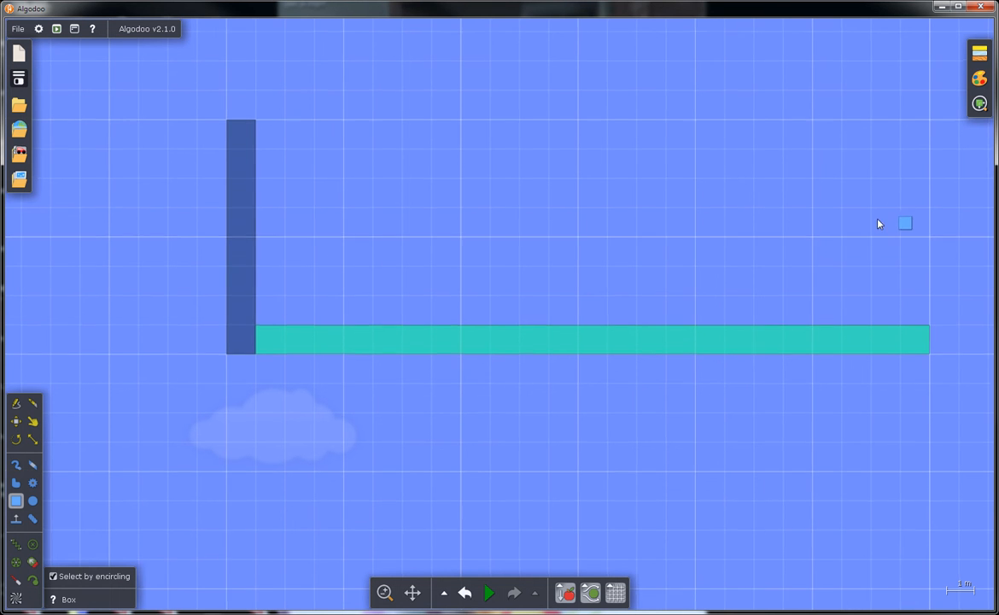
pyautogui.moveTo(879, 223); pyautogui.dragTo(738, 399)
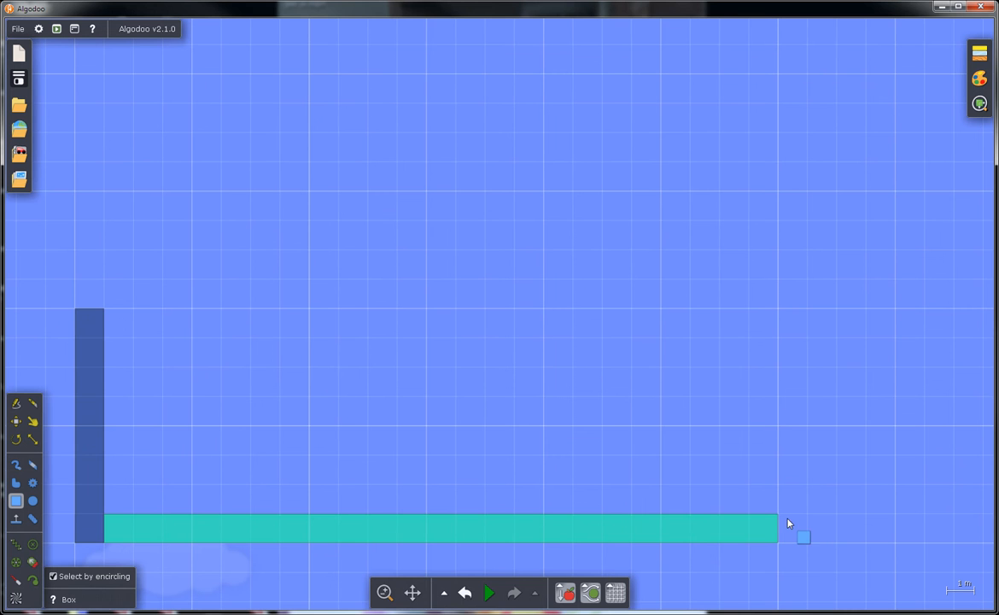
pyautogui.moveTo(777, 544); pyautogui.dragTo(750, 78)
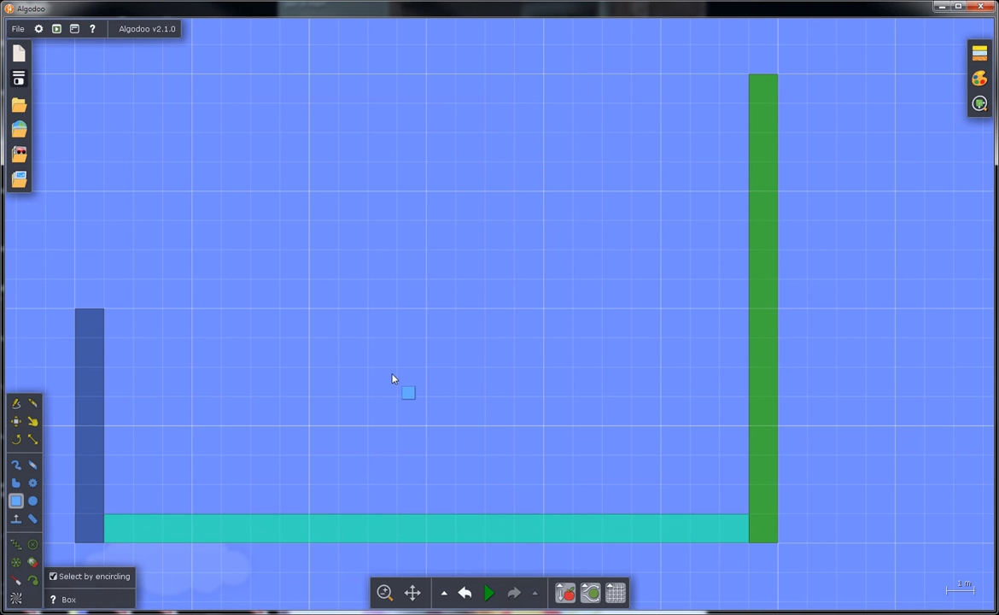
# Draw an upright triangular polygon about 16 m wide and 13 m tall above the short vertical bar
pyautogui.moveTo(341, 346); pyautogui.dragTo(530, 509)
pyautogui.moveTo(541, 409); pyautogui.dragTo(513, 458)
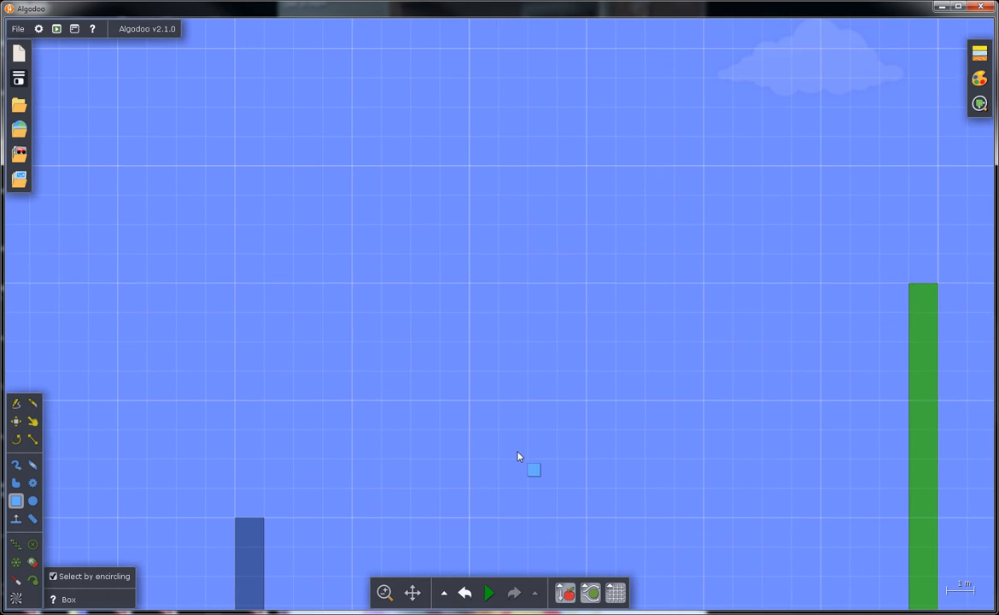
pyautogui.click(17, 483)
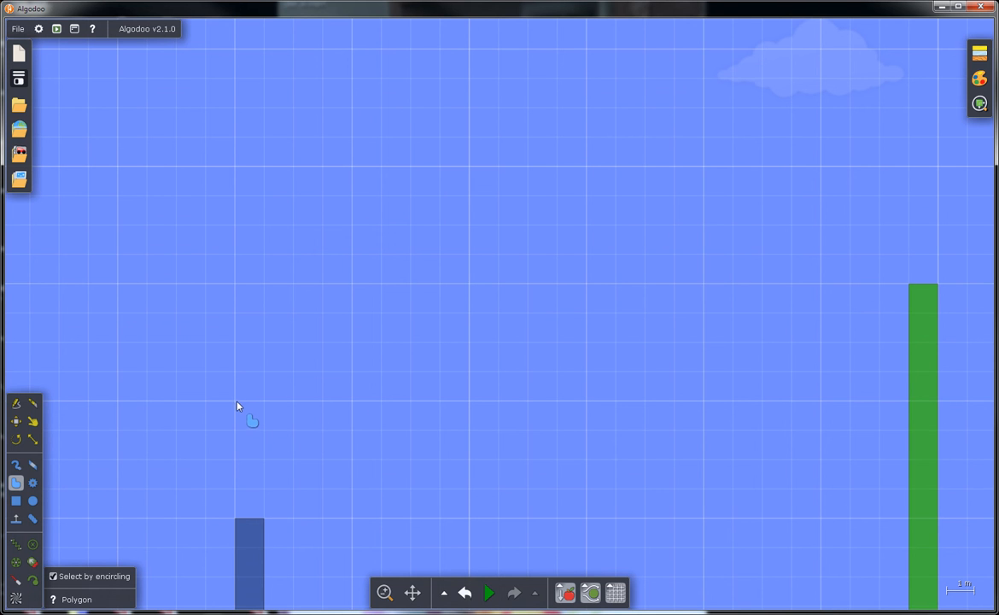
pyautogui.moveTo(236, 404)
pyautogui.mouseDown()
pyautogui.moveTo(693, 402)
pyautogui.moveTo(675, 345)
pyautogui.moveTo(463, 110)
pyautogui.moveTo(470, 35)
pyautogui.mouseUp()
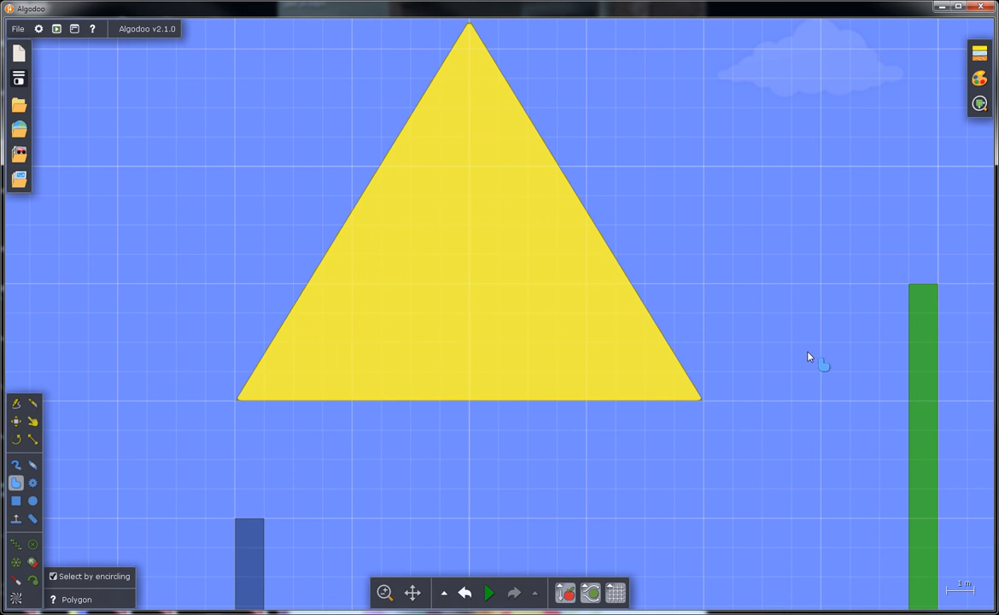
# Replace the bar at the beam's right end with a vertical bar about 20 m tall and 1 m wide
pyautogui.moveTo(800, 403); pyautogui.dragTo(572, 262)
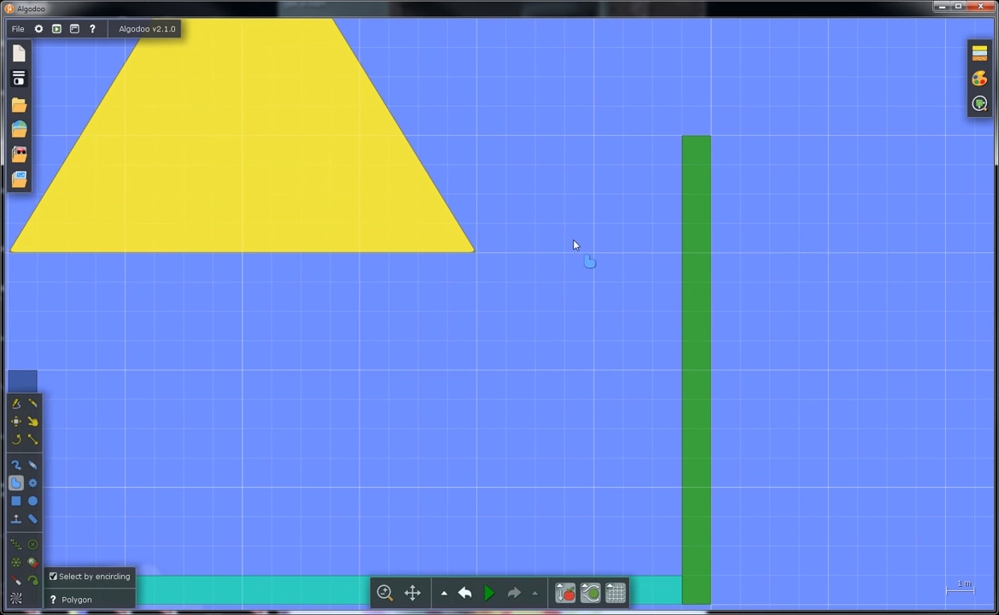
pyautogui.scroll(-2, 572, 232)
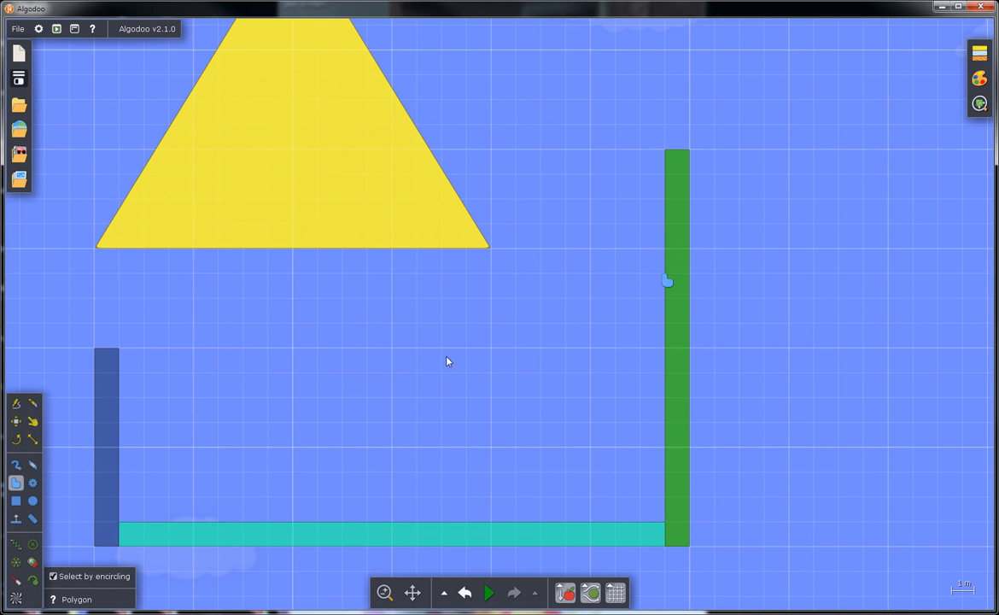
pyautogui.click(16, 424)
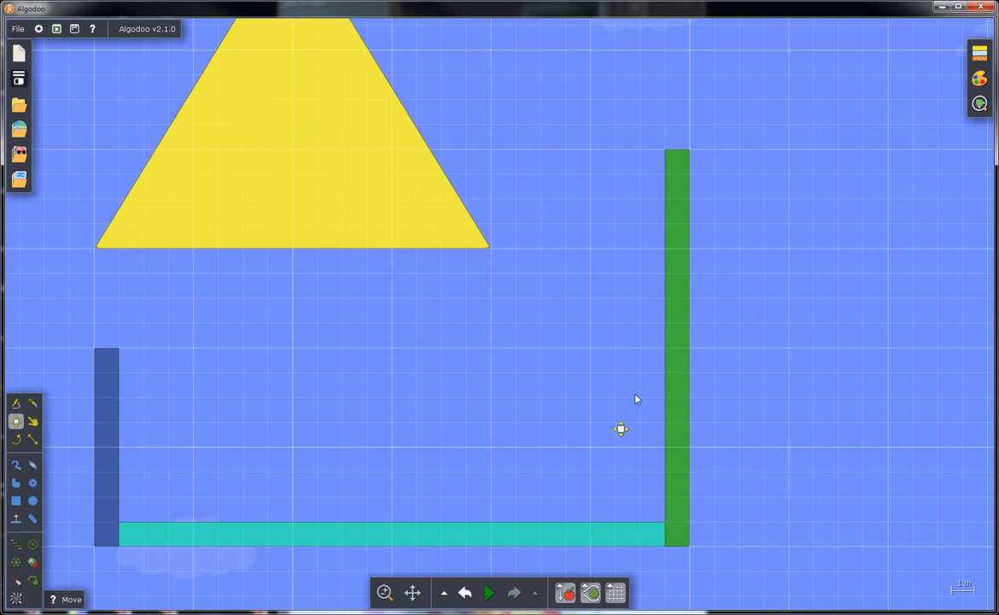
pyautogui.click(671, 344)
pyautogui.press('Delete')
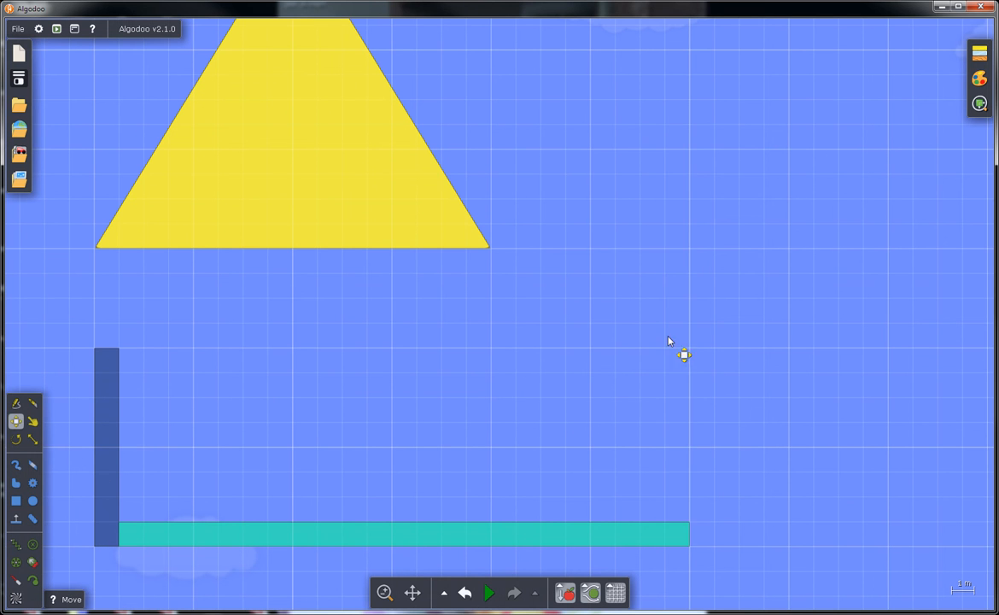
pyautogui.click(16, 501)
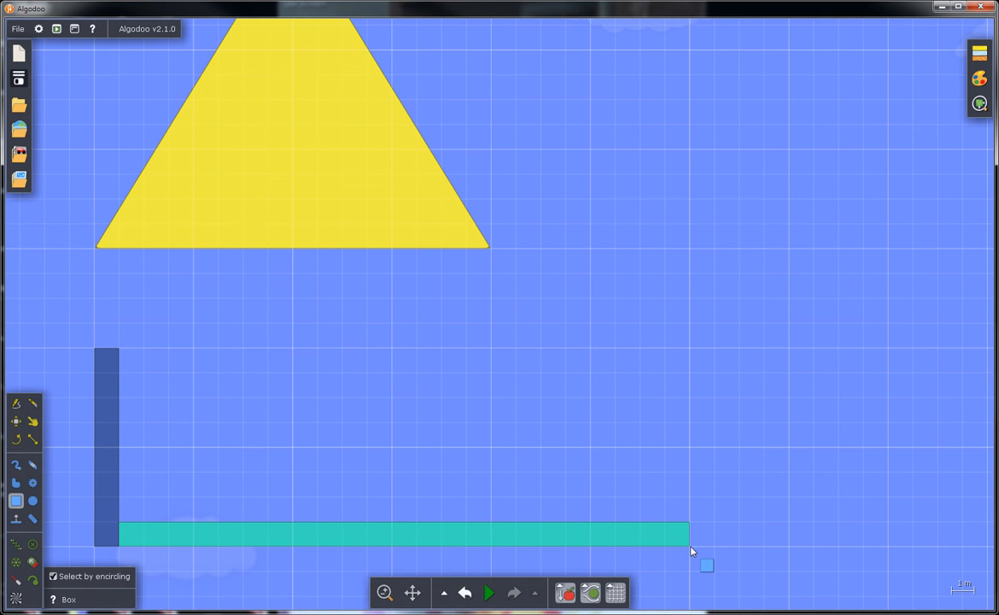
pyautogui.moveTo(692, 551); pyautogui.dragTo(675, 51)
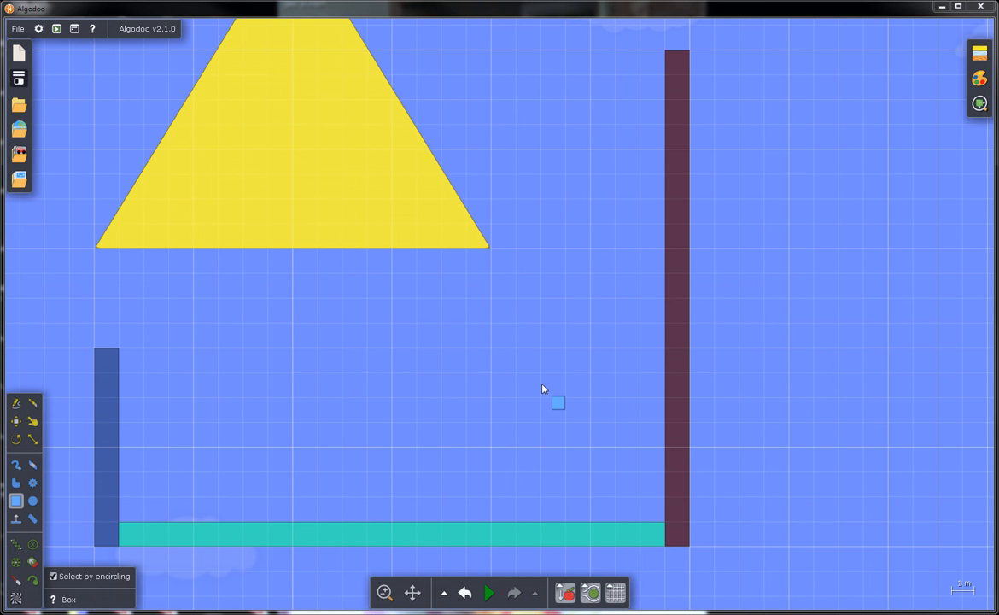
# Fixate the horizontal beam to the background at its centre
pyautogui.moveTo(500, 386); pyautogui.dragTo(605, 402)
pyautogui.scroll(-1, 605, 402)
pyautogui.scroll(-1, 605, 407)
pyautogui.scroll(2, 605, 407)
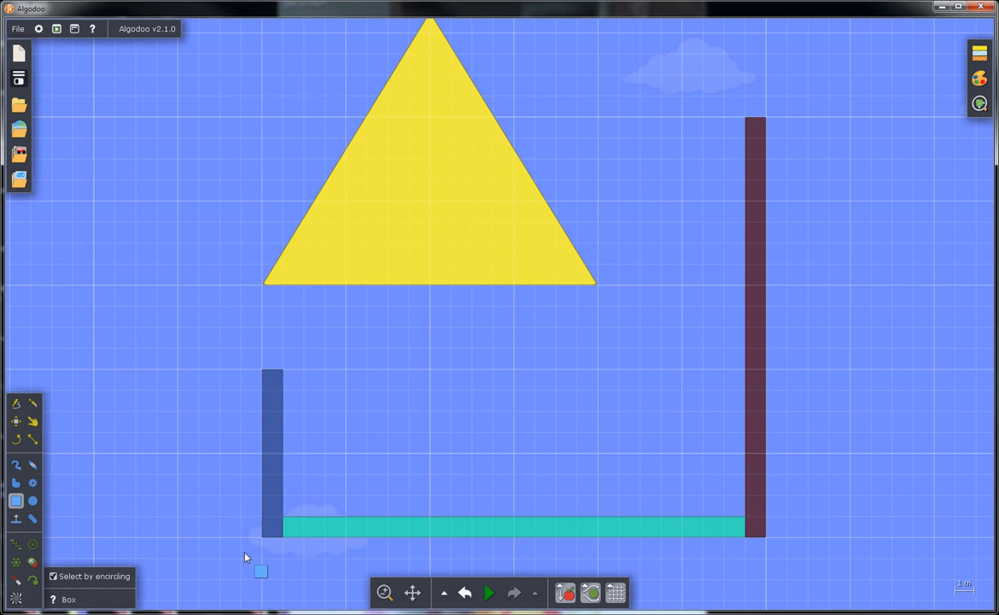
pyautogui.click(32, 546)
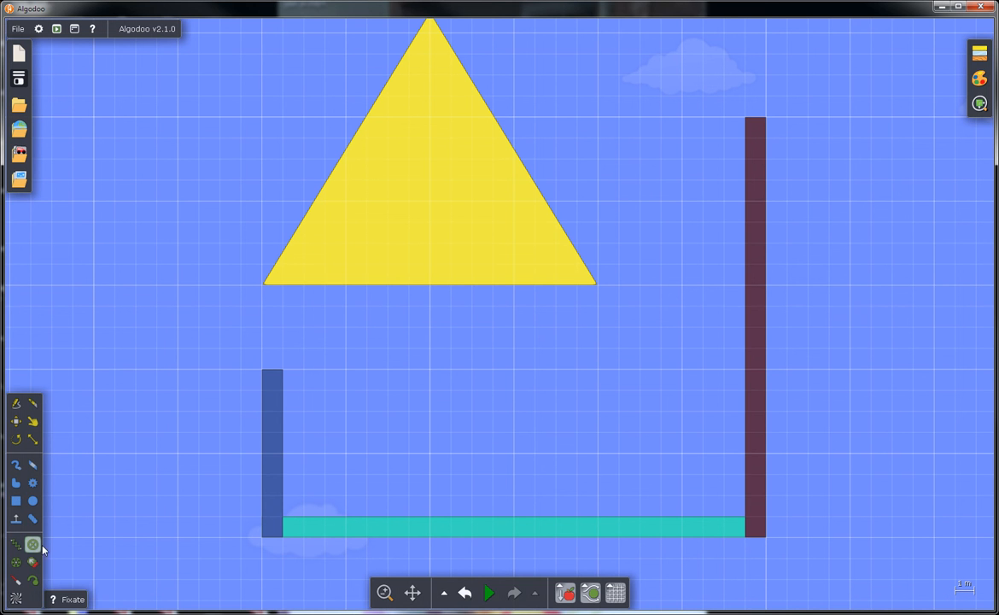
pyautogui.click(514, 527)
# Attach the lower end of the short bar to the horizontal beam with an axle centred in the bar
pyautogui.click(16, 563)
pyautogui.scroll(-2, 252, 533)
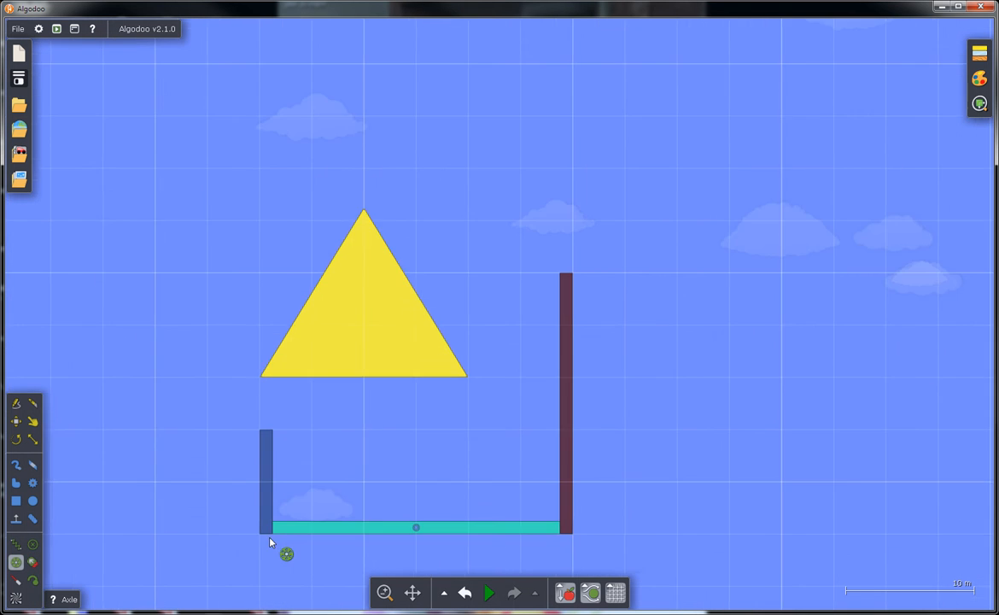
pyautogui.scroll(8, 256, 529)
pyautogui.scroll(1, 256, 529)
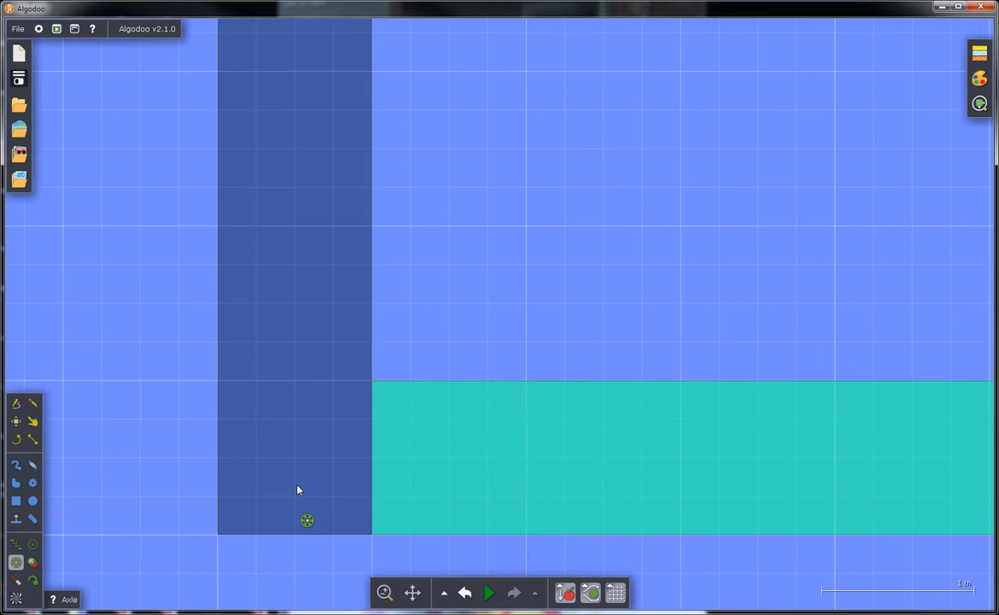
pyautogui.click(292, 462)
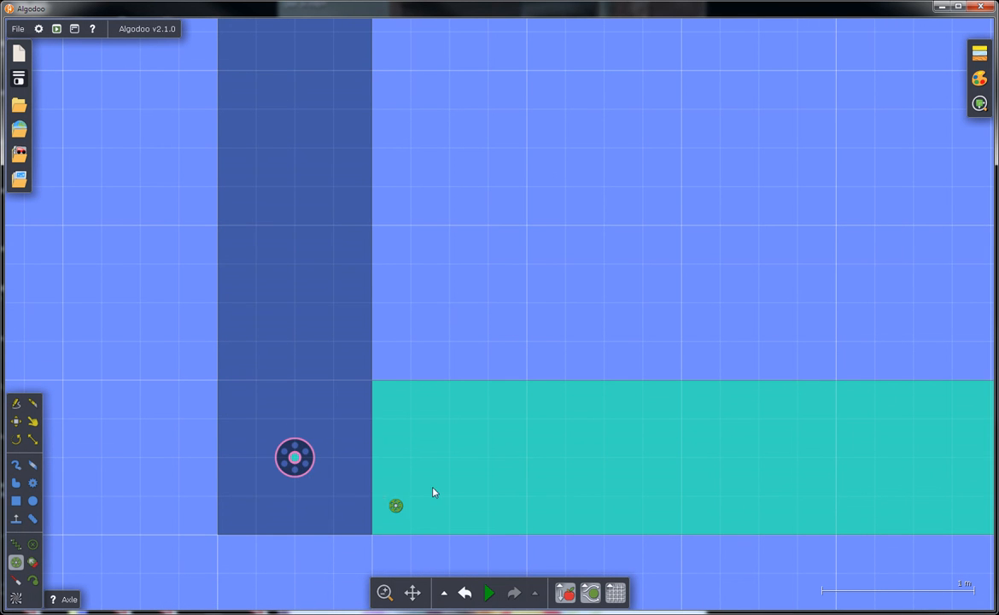
pyautogui.scroll(3, 642, 491)
pyautogui.scroll(-5, 642, 490)
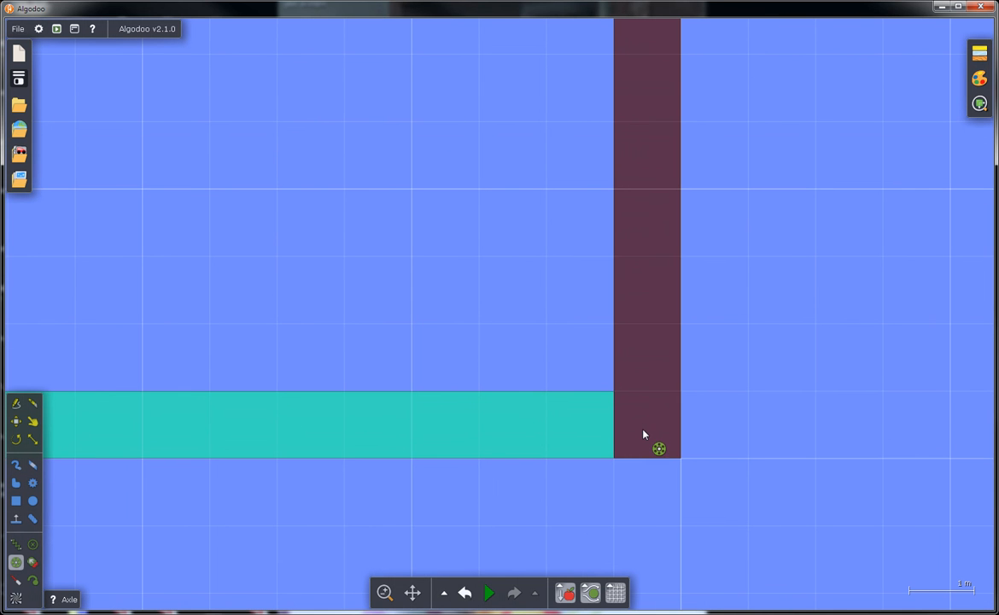
pyautogui.click(645, 432)
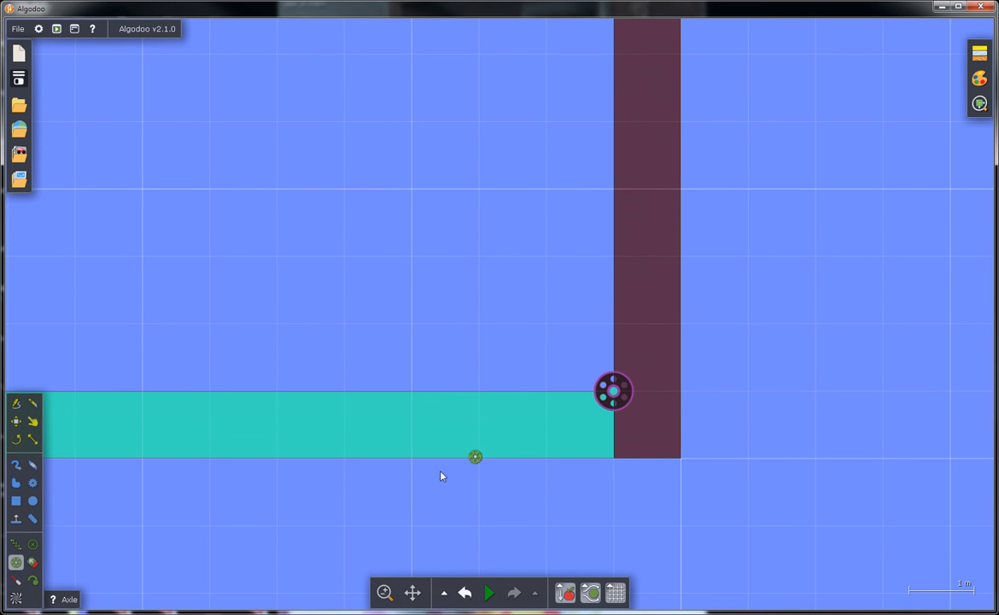
pyautogui.click(464, 592)
# Attach the lower end of the tall bar to the horizontal beam with an axle centred in the bar
pyautogui.scroll(-2, 660, 429)
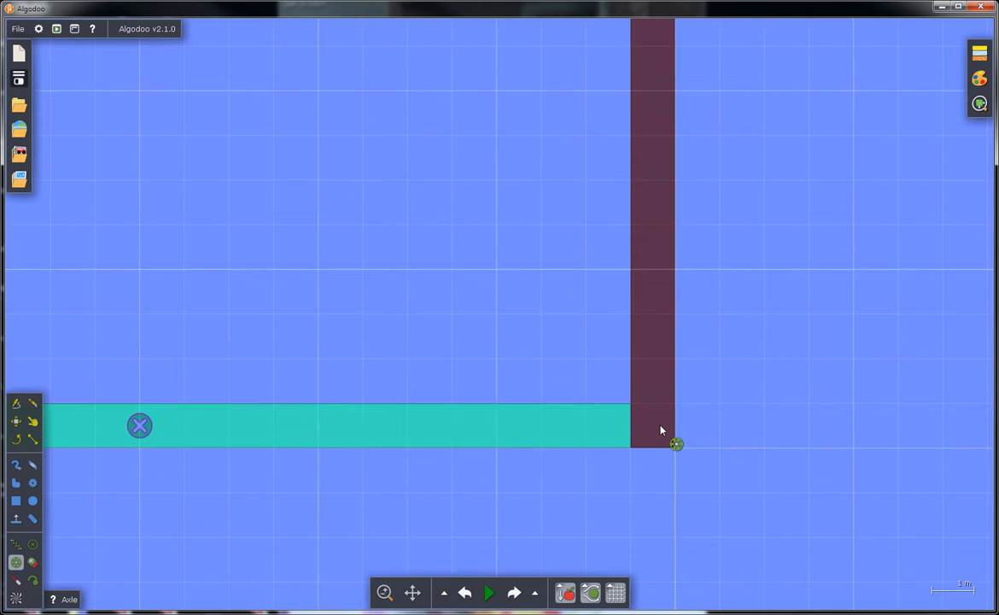
pyautogui.scroll(5, 657, 435)
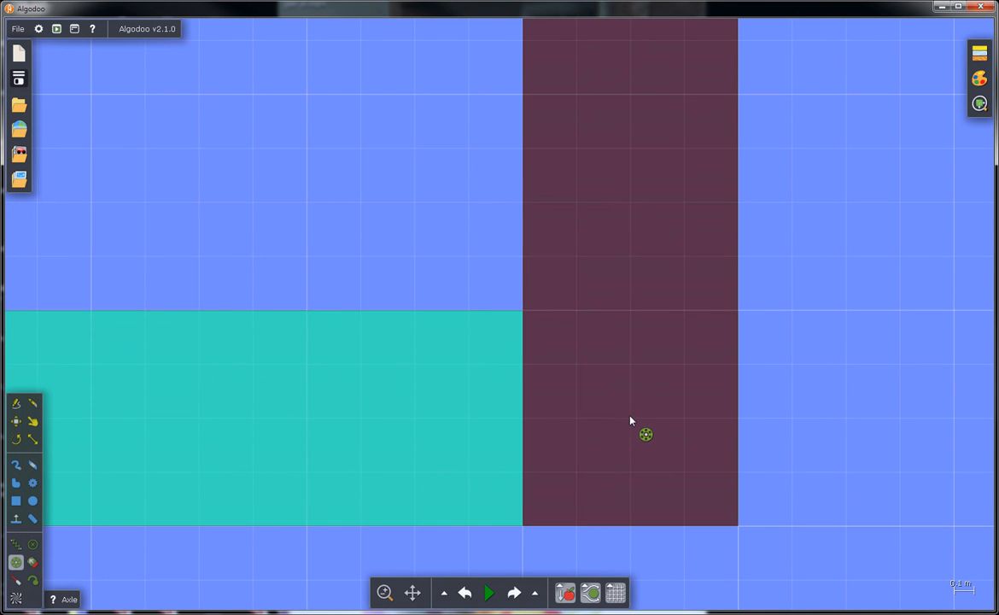
pyautogui.click(630, 421)
pyautogui.scroll(-1, 492, 412)
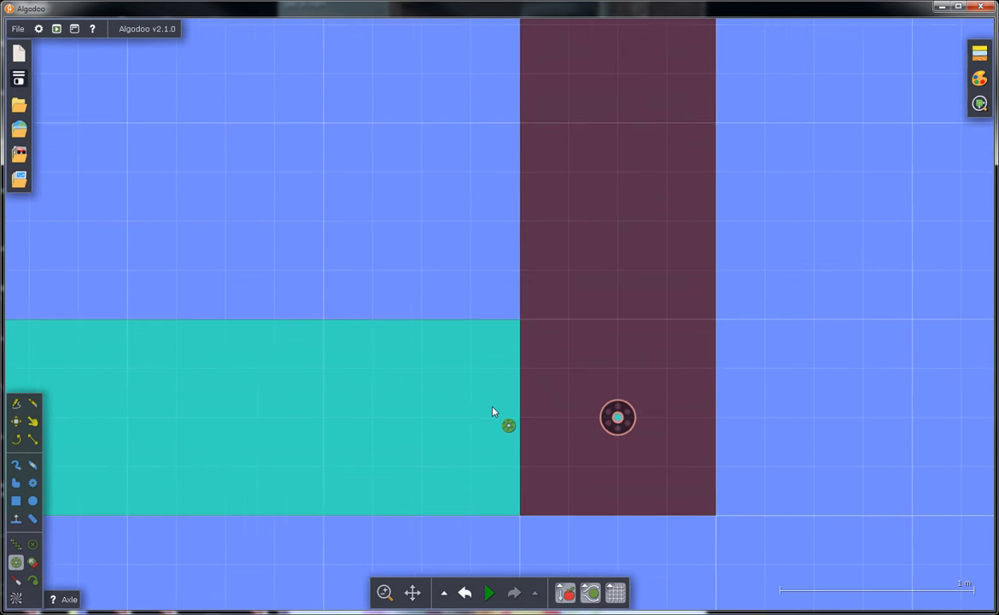
# Turn off the grid and move the triangle so its lower left corner overlaps the top of the short bar
pyautogui.scroll(-1, 492, 412)
pyautogui.scroll(-2, 279, 410)
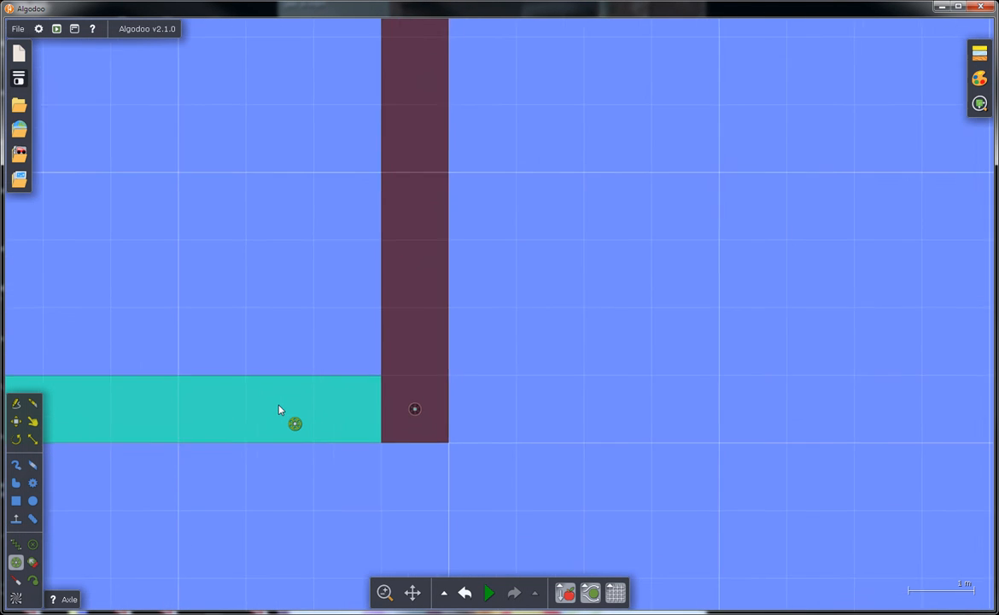
pyautogui.scroll(-3, 279, 410)
pyautogui.moveTo(249, 336); pyautogui.dragTo(698, 466)
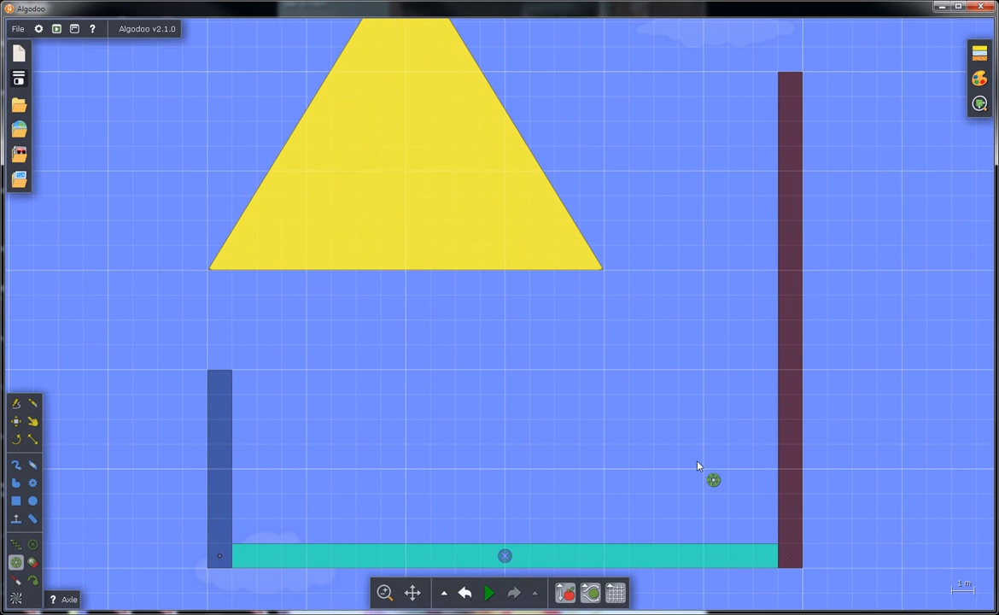
pyautogui.click(15, 421)
pyautogui.moveTo(345, 227); pyautogui.dragTo(295, 352)
pyautogui.click(615, 593)
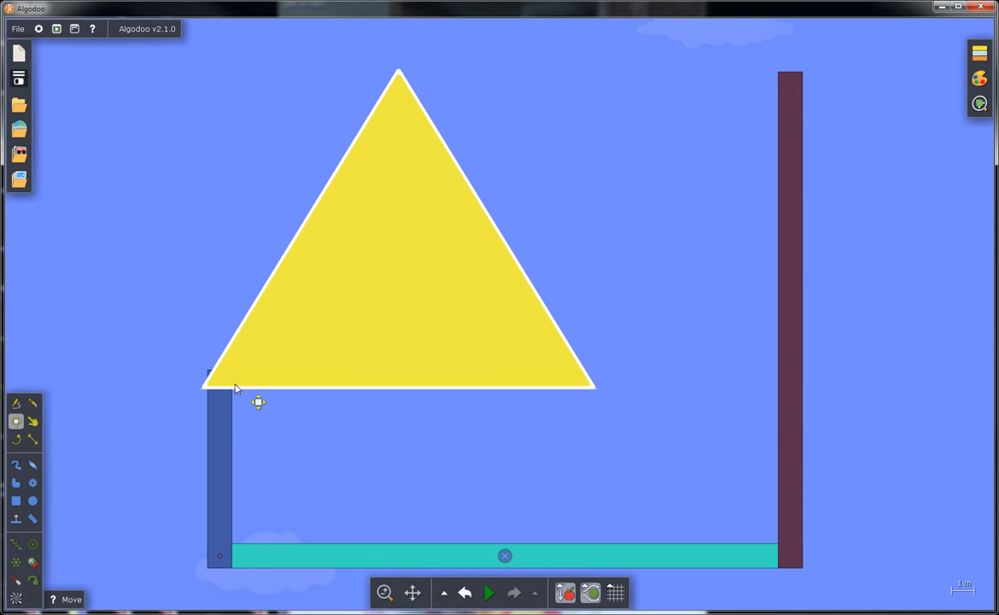
# Join the triangle's lower left corner to the top of the short bar with an axle
pyautogui.scroll(-2, 236, 389)
pyautogui.scroll(4, 230, 393)
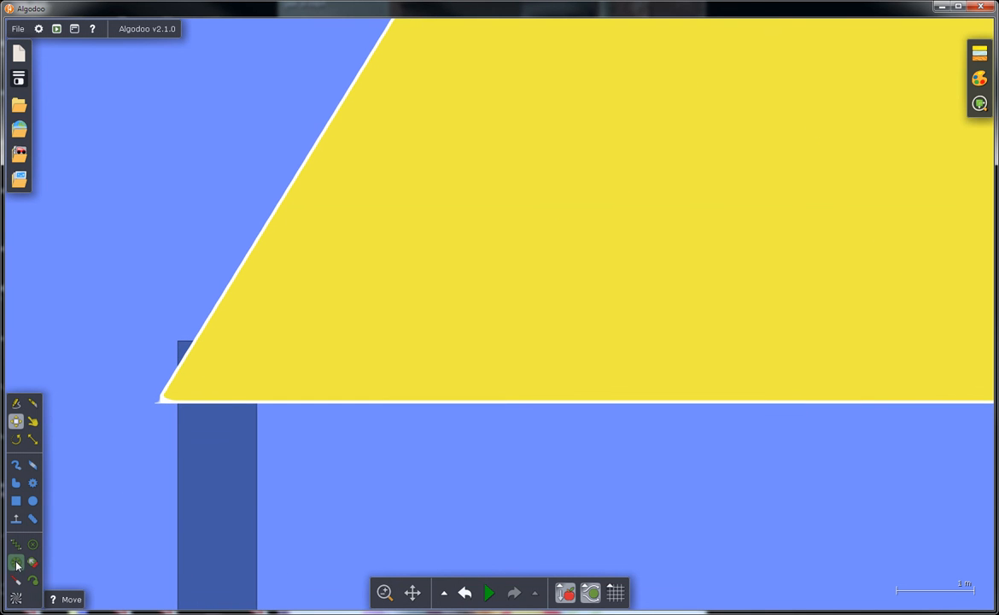
pyautogui.click(16, 563)
pyautogui.click(216, 375)
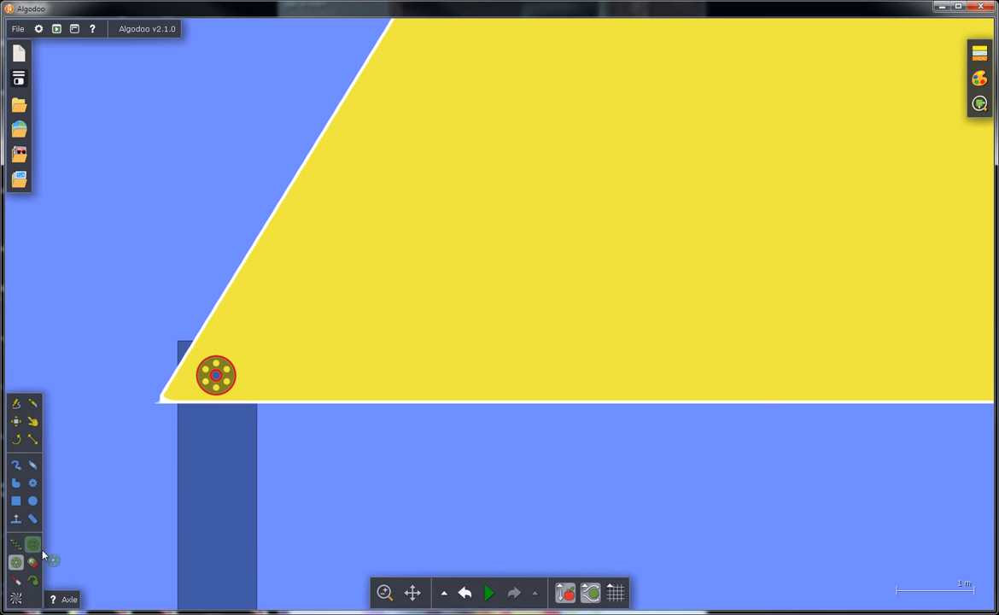
# Move the triangle so its lower right corner overlaps the tall bar's top, and join the two with an axle
pyautogui.scroll(3, 459, 506)
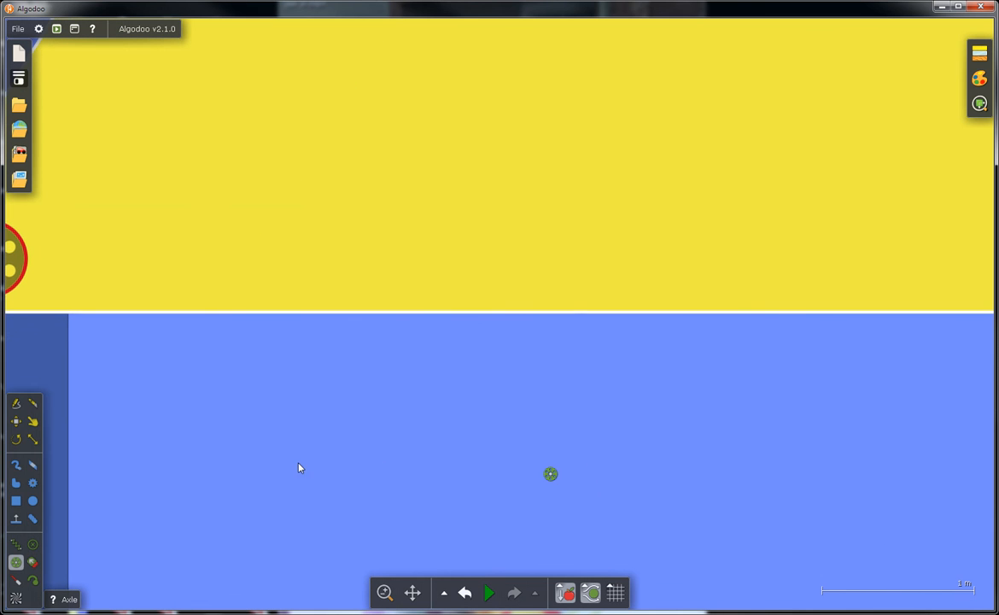
pyautogui.click(16, 421)
pyautogui.scroll(-1, 683, 361)
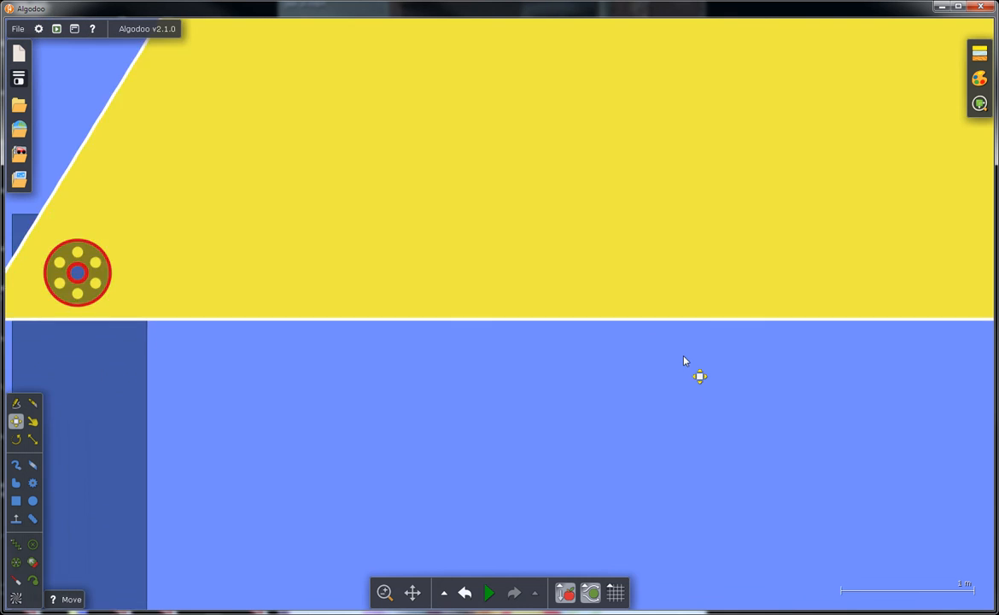
pyautogui.scroll(-3, 683, 361)
pyautogui.moveTo(822, 387); pyautogui.dragTo(389, 401)
pyautogui.scroll(-3, 643, 252)
pyautogui.moveTo(645, 247); pyautogui.dragTo(564, 383)
pyautogui.moveTo(444, 401); pyautogui.dragTo(592, 193)
pyautogui.scroll(10, 656, 245)
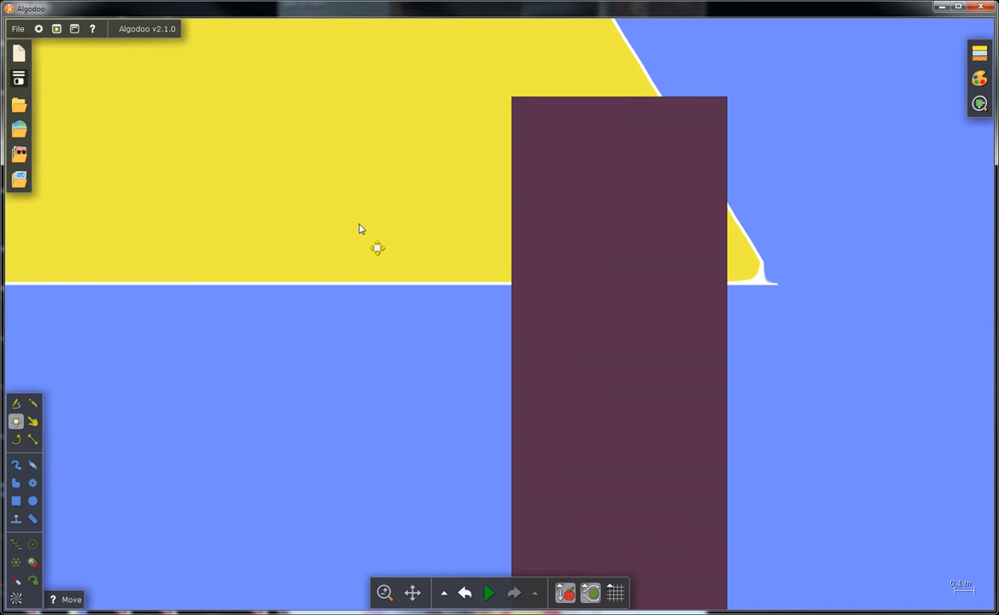
pyautogui.moveTo(360, 229); pyautogui.dragTo(344, 204)
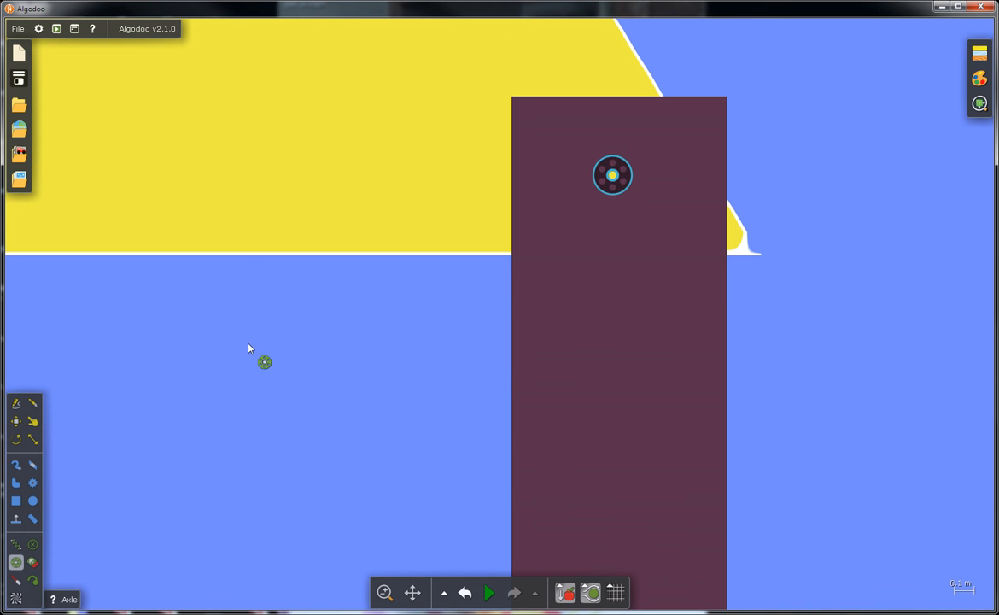
pyautogui.scroll(-10, 249, 348)
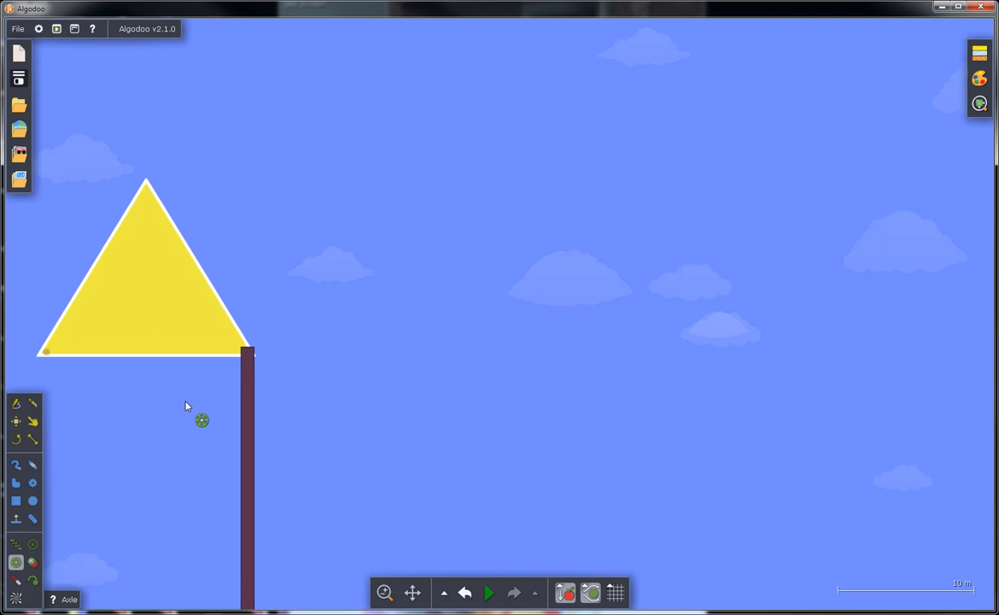
# Run the simulation to test how the assembled linkage moves, and pause it
pyautogui.moveTo(185, 408); pyautogui.dragTo(563, 296)
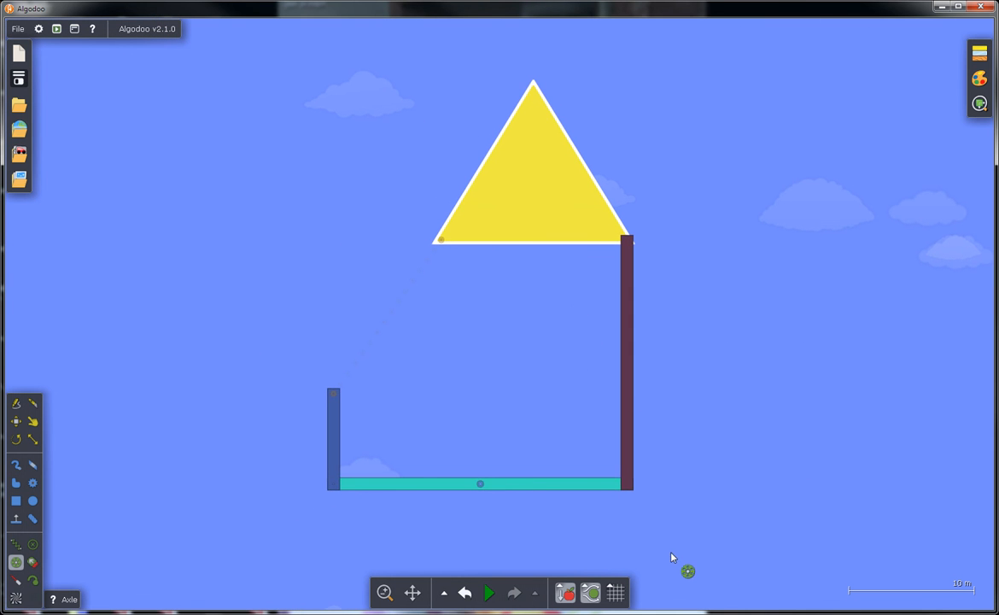
pyautogui.click(488, 592)
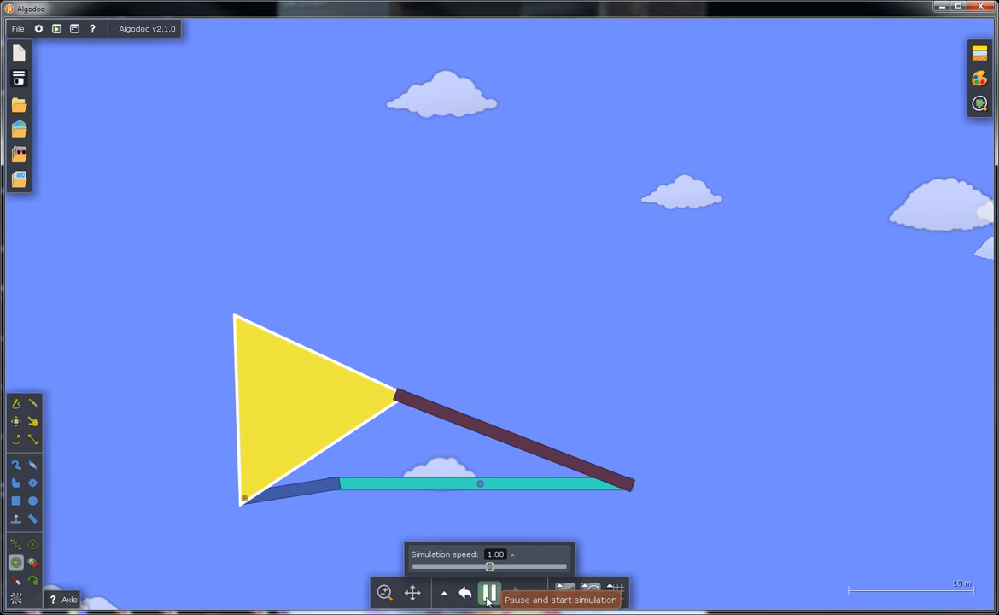
pyautogui.click(488, 595)
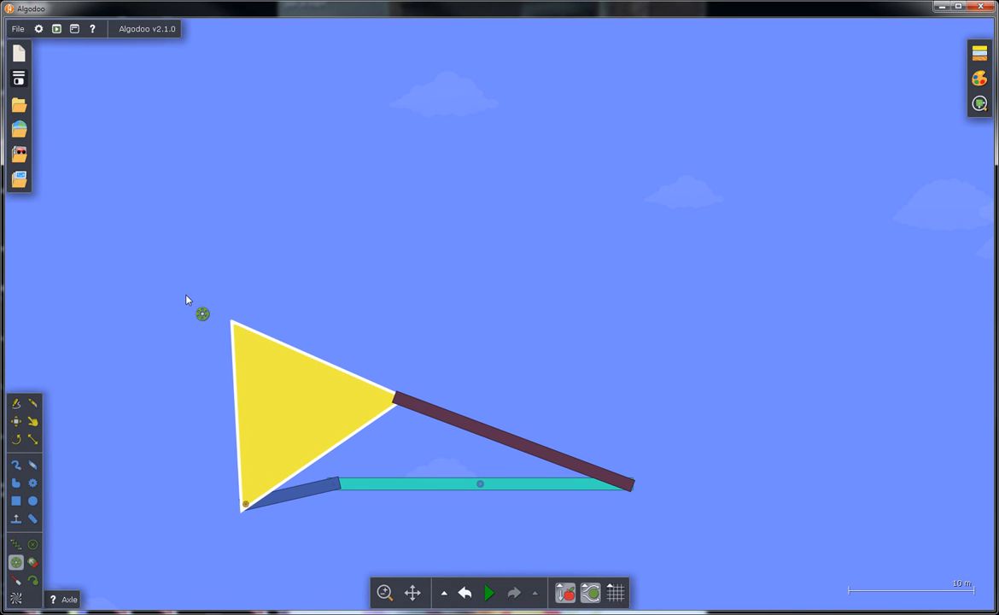
# Select the whole linkage and enable No self collision in its collision layer settings, and test it with a short simulation run
pyautogui.moveTo(155, 270); pyautogui.dragTo(691, 548)
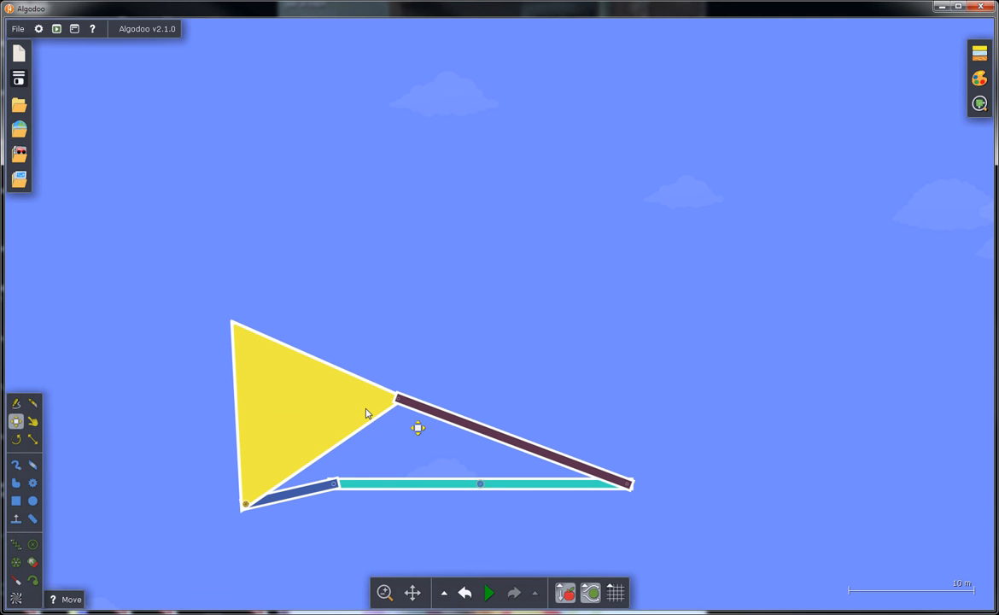
pyautogui.rightClick(317, 413)
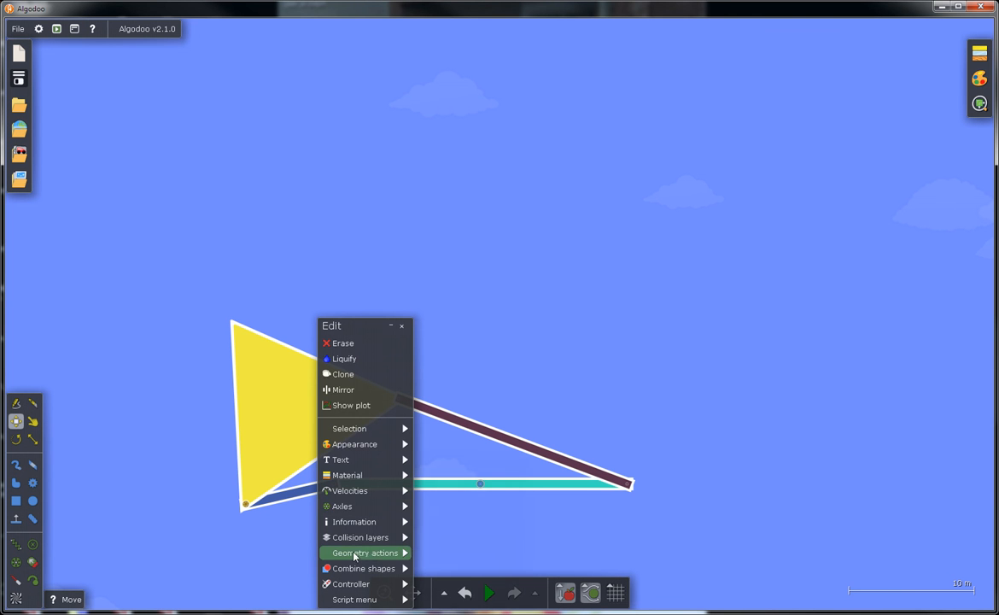
pyautogui.moveTo(370, 558)
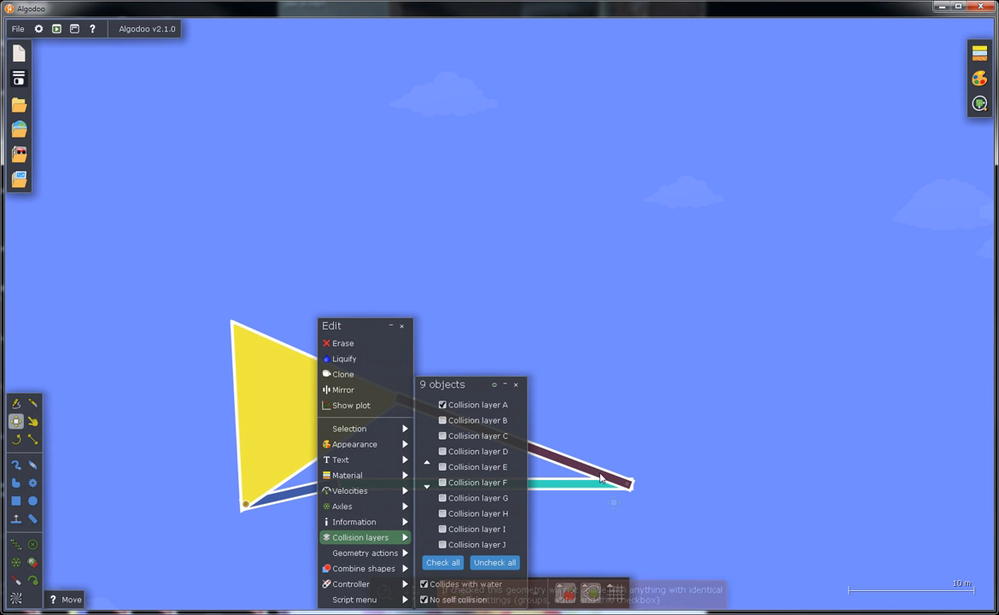
pyautogui.click(540, 394)
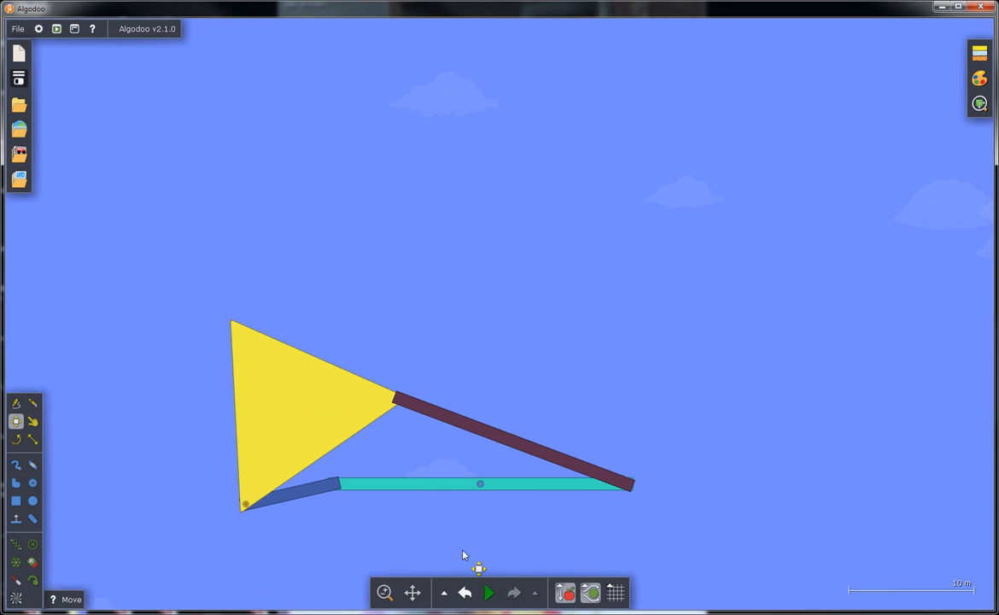
pyautogui.click(489, 592)
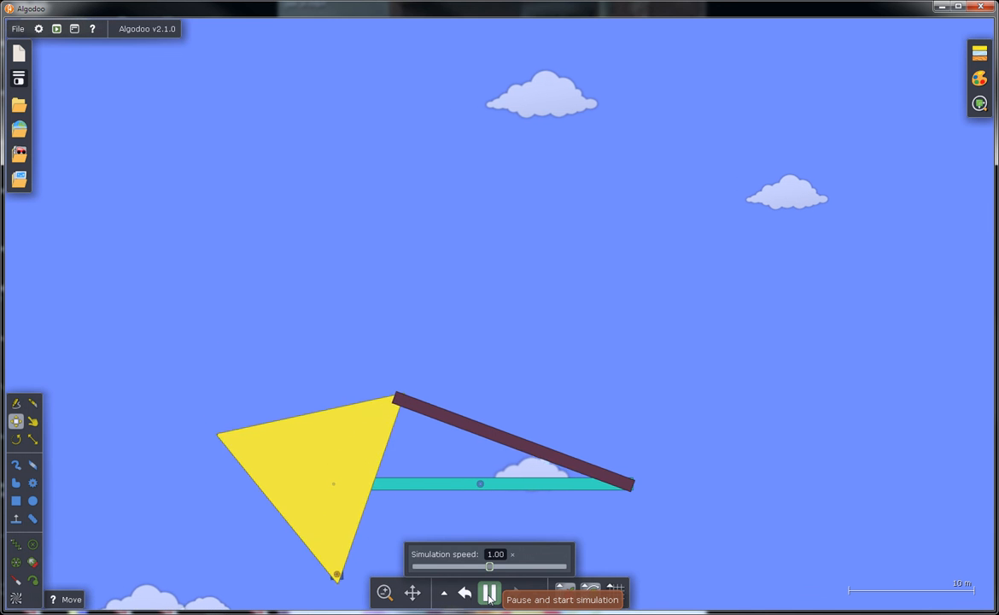
pyautogui.click(488, 593)
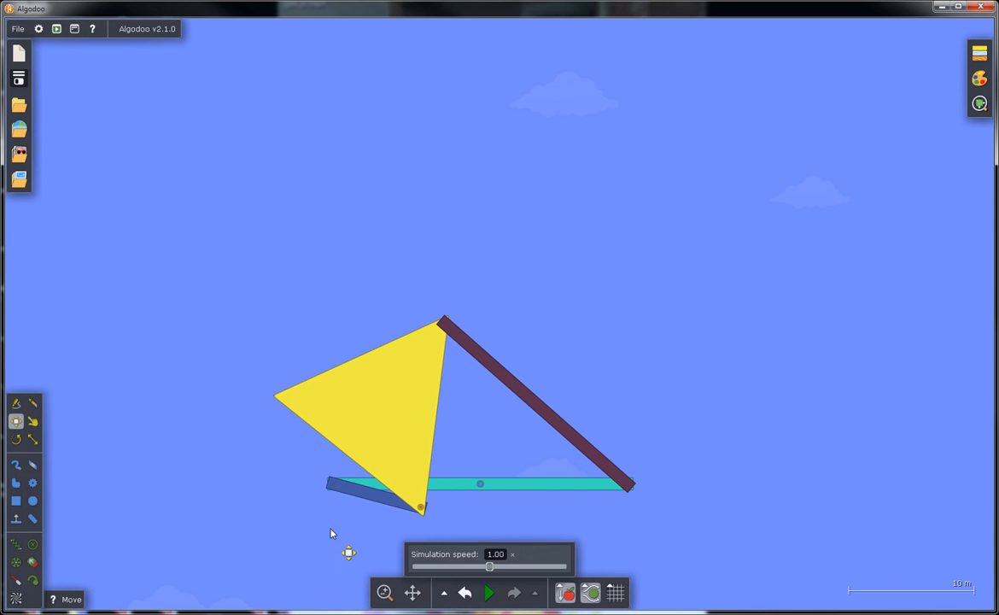
# Turn on the motor for the axle joining the short blue bar to the horizontal beam
pyautogui.scroll(-3, 329, 521)
pyautogui.scroll(10, 333, 517)
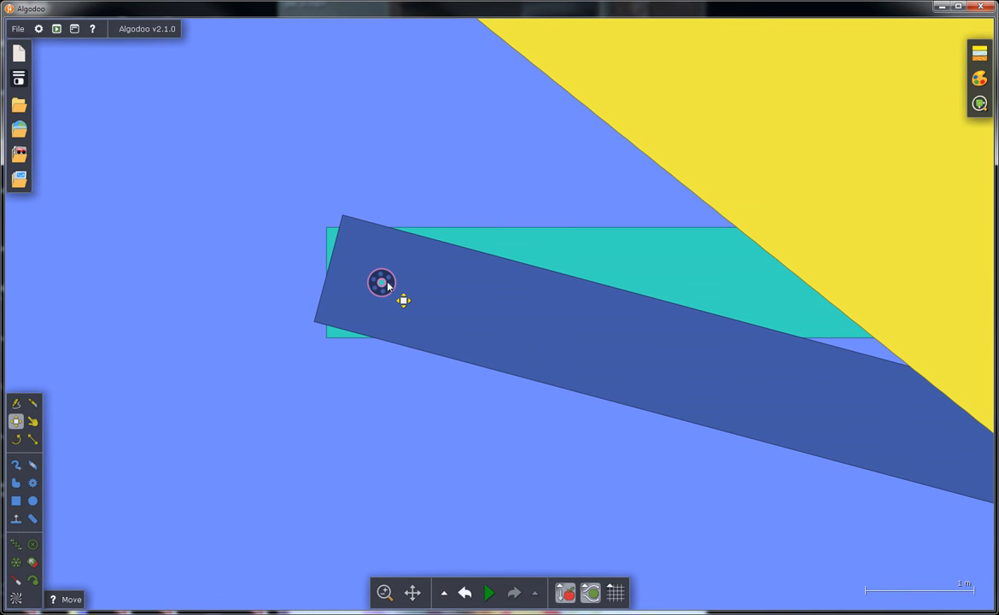
pyautogui.rightClick(386, 286)
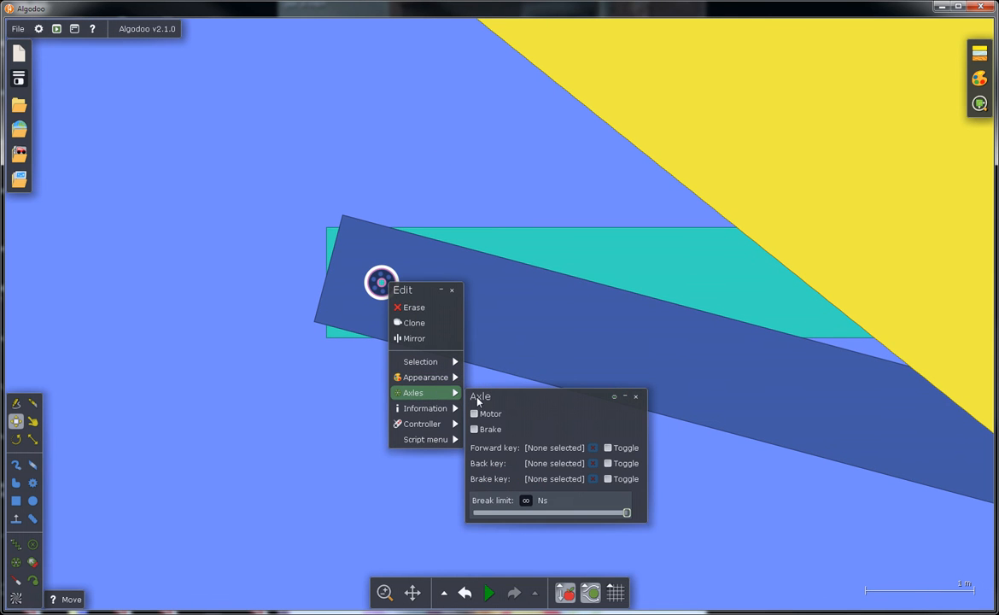
pyautogui.click(482, 415)
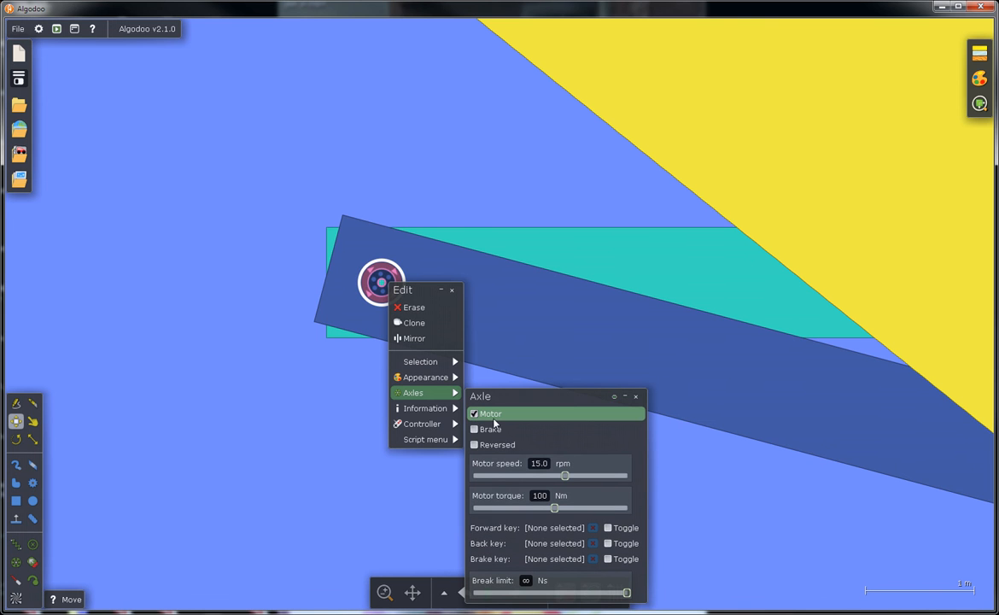
pyautogui.click(636, 397)
pyautogui.click(450, 290)
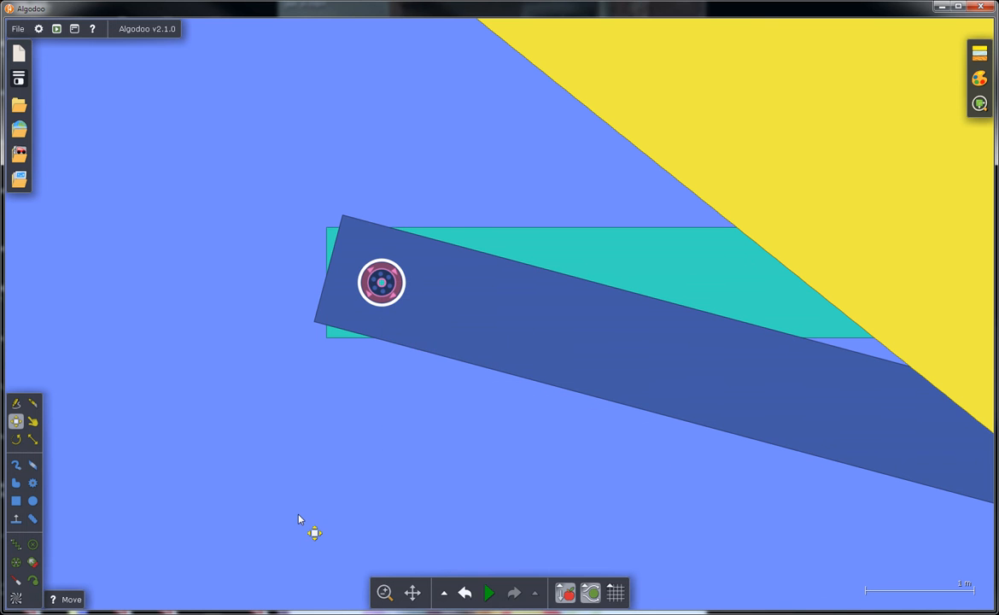